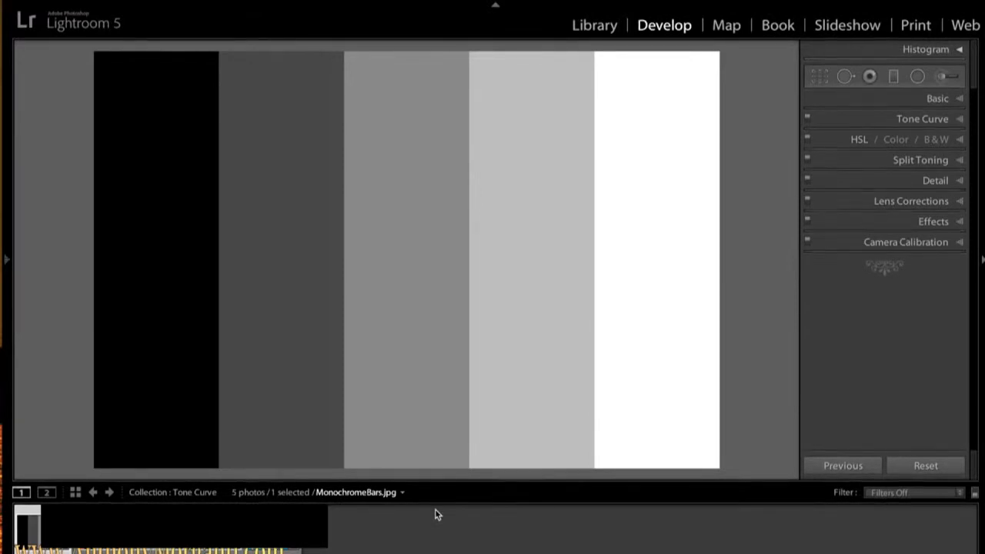
# Expand the Tone Curve settings, try lowering Highlights to about -26, and reset Highlights to 0
pyautogui.click(960, 120)
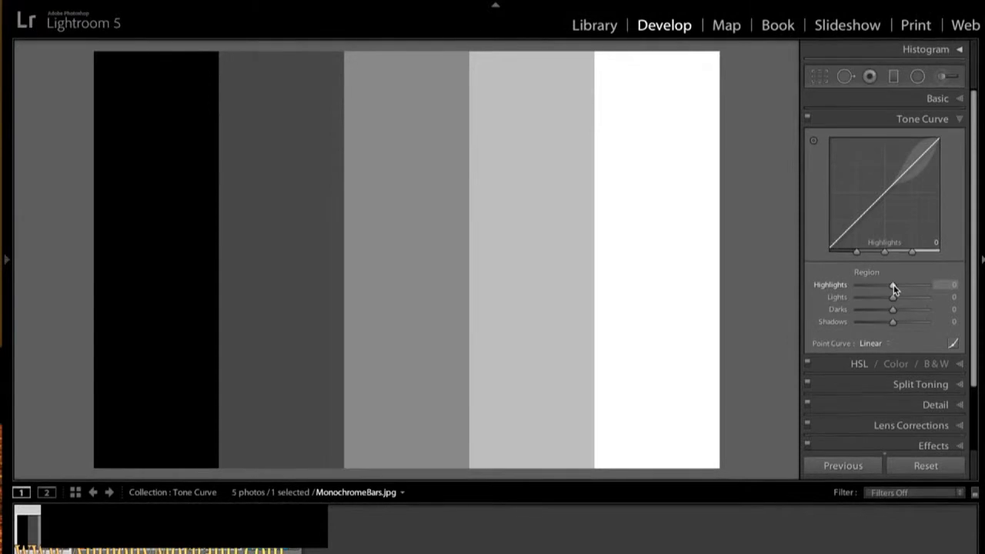
pyautogui.moveTo(893, 285)
pyautogui.mouseDown()
pyautogui.moveTo(918, 286)
pyautogui.moveTo(864, 287)
pyautogui.moveTo(887, 286)
pyautogui.mouseUp()
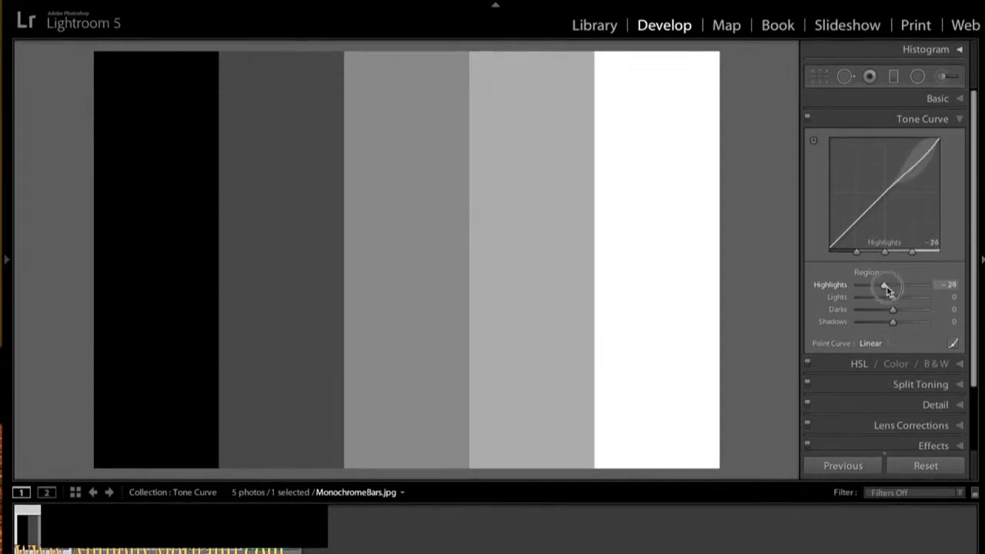
pyautogui.doubleClick(886, 285)
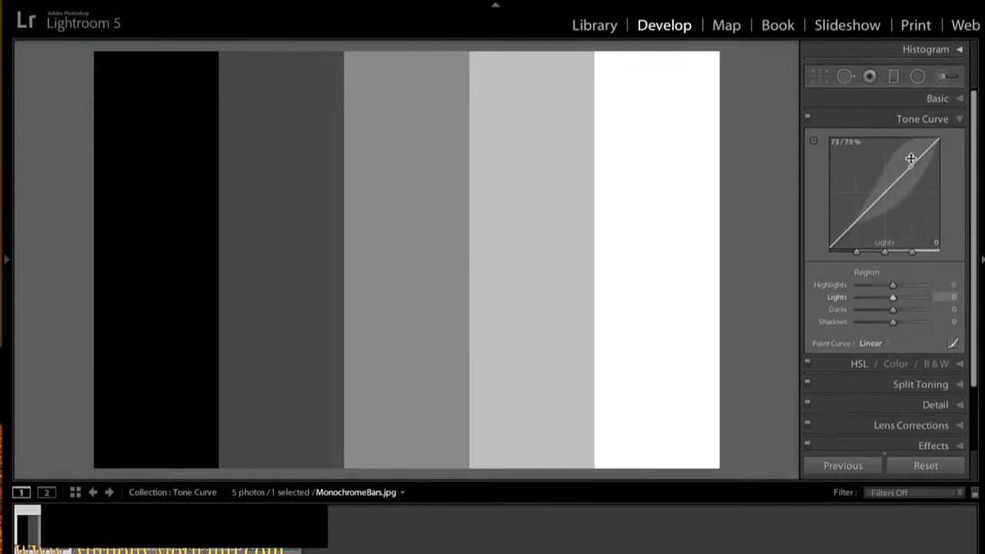
# Try an S-shaped curve with Darks at -36 and Lights at +25, and reset both regions to 0
pyautogui.click(857, 219)
pyautogui.moveTo(857, 218); pyautogui.dragTo(858, 228)
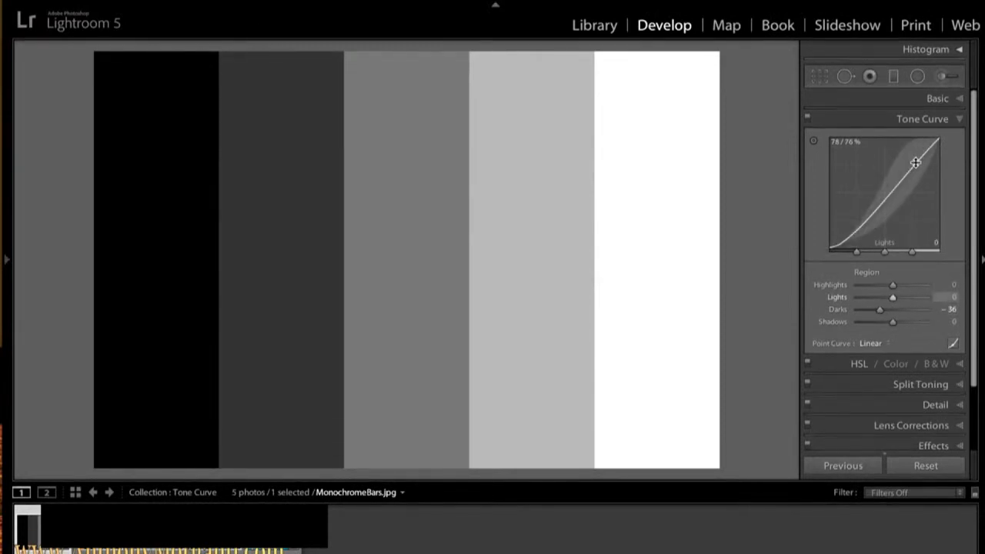
pyautogui.moveTo(916, 162); pyautogui.dragTo(916, 154)
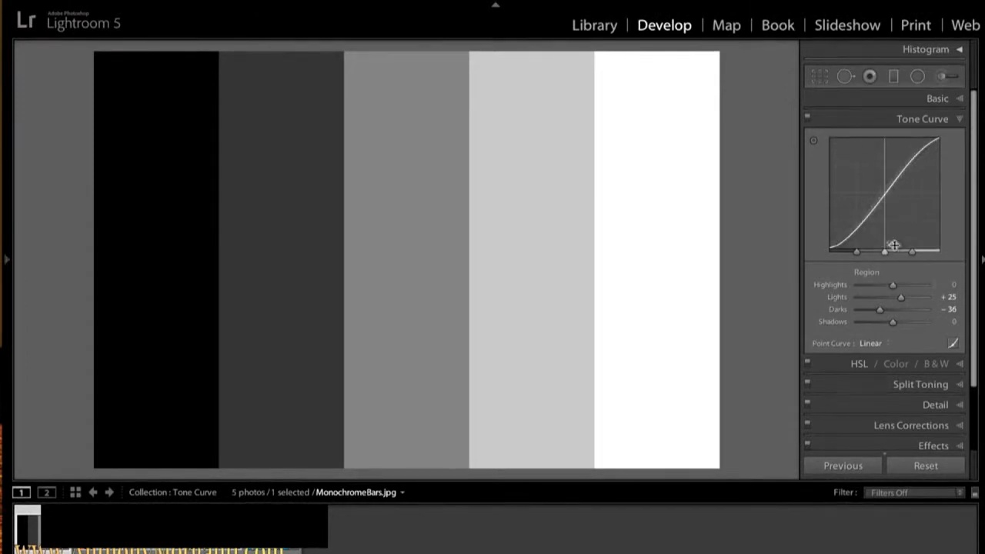
pyautogui.doubleClick(903, 298)
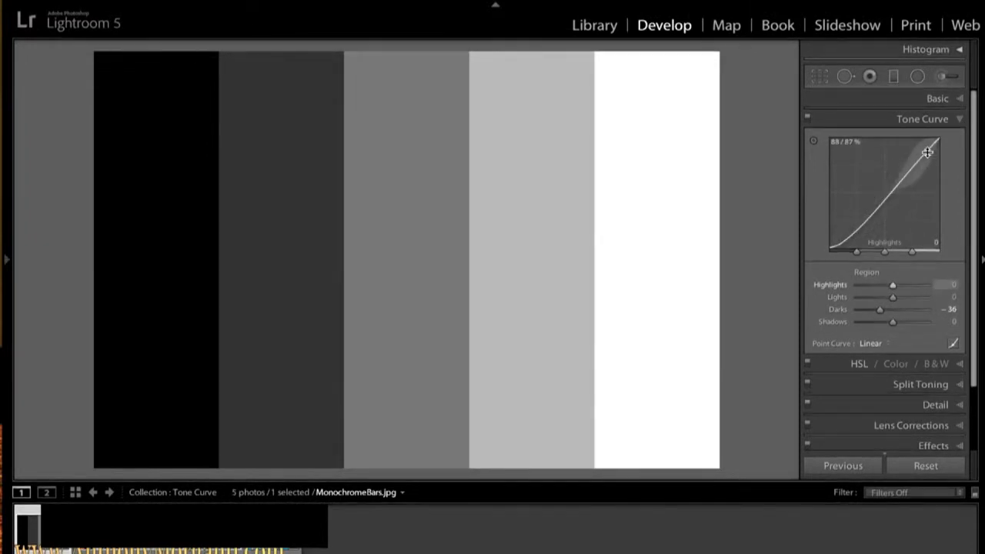
pyautogui.doubleClick(879, 310)
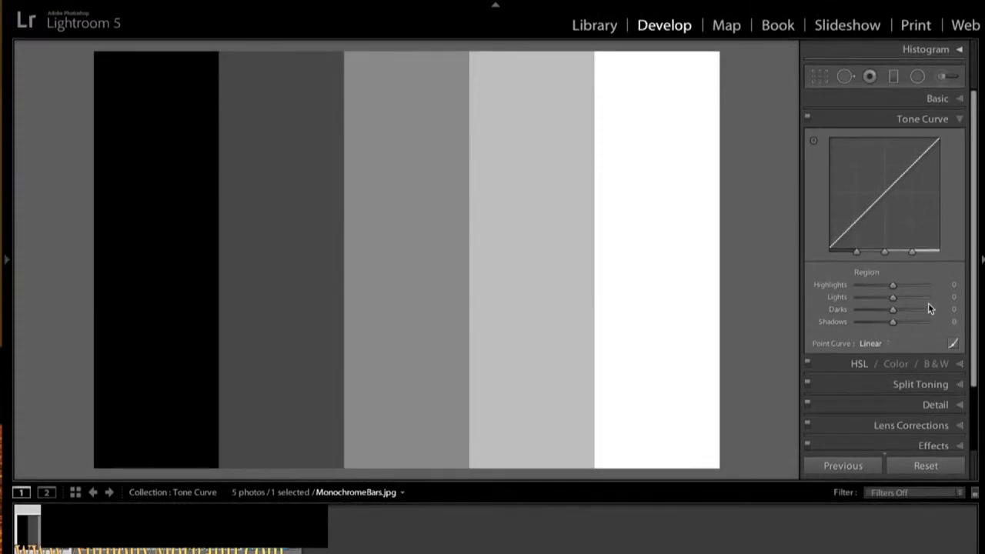
# Try the Medium Contrast and Strong Contrast point curve presets, and return the point curve to Linear
pyautogui.click(878, 343)
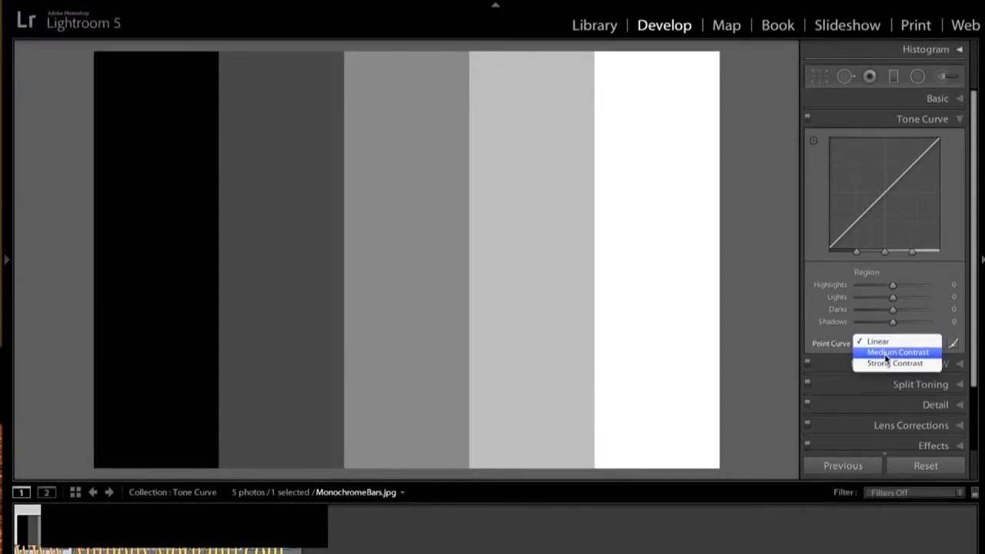
pyautogui.click(885, 354)
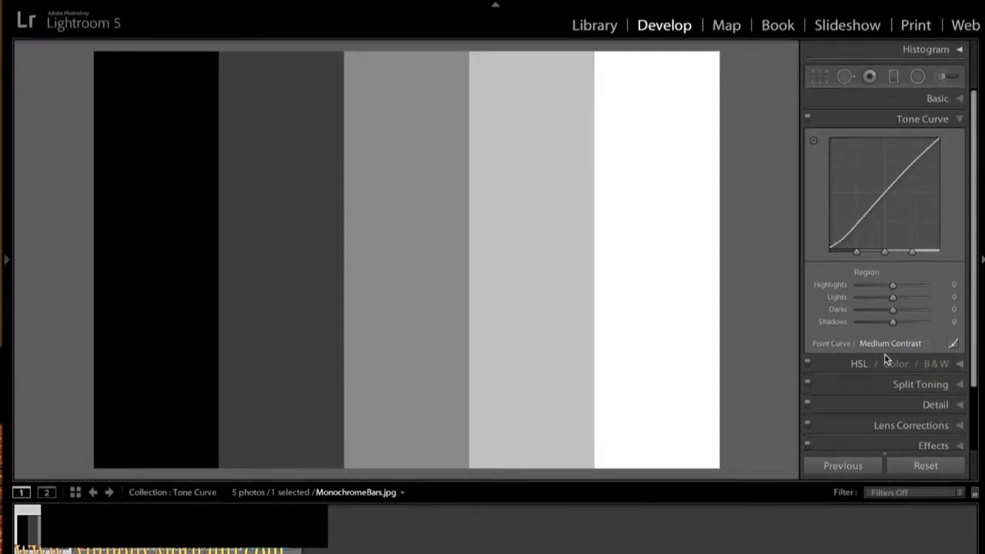
pyautogui.click(894, 343)
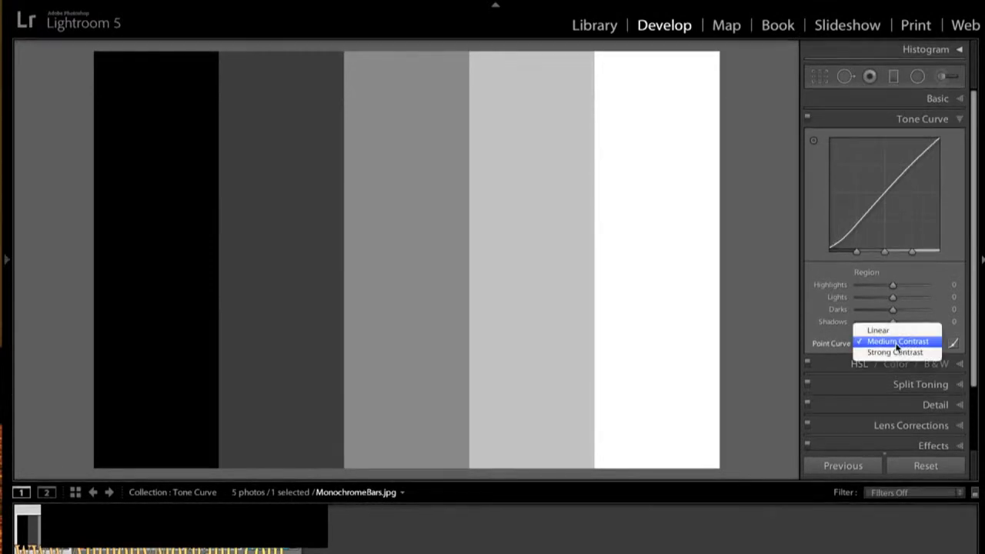
pyautogui.click(896, 352)
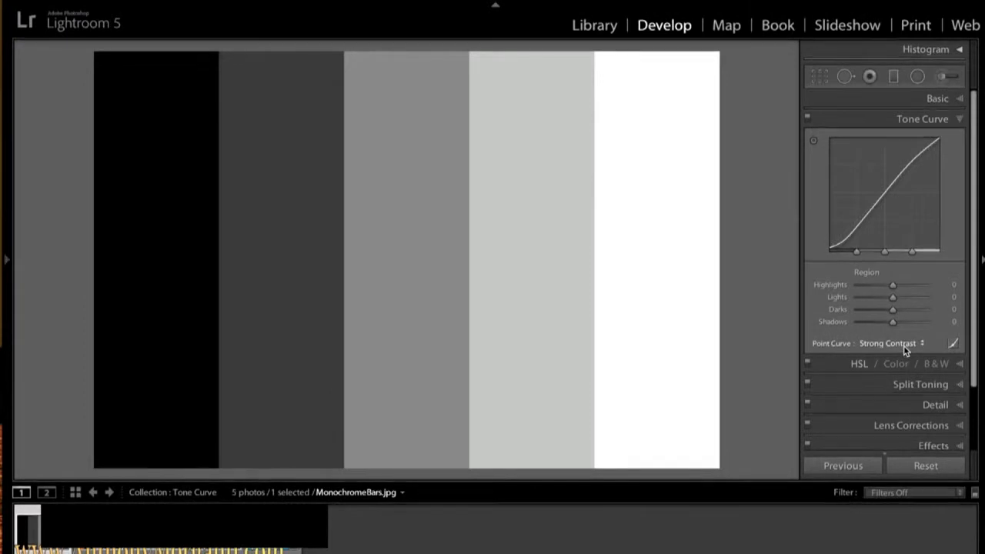
pyautogui.click(893, 345)
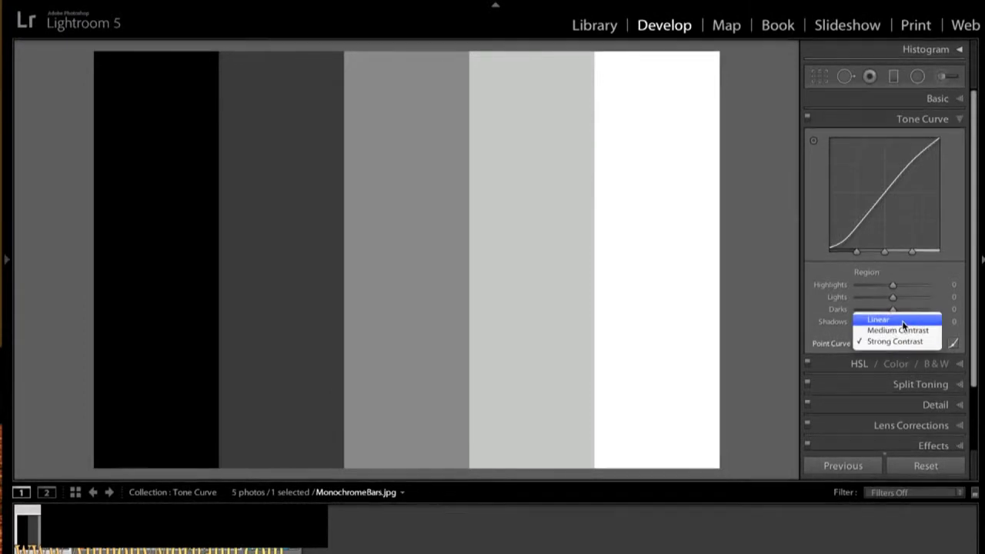
pyautogui.click(903, 324)
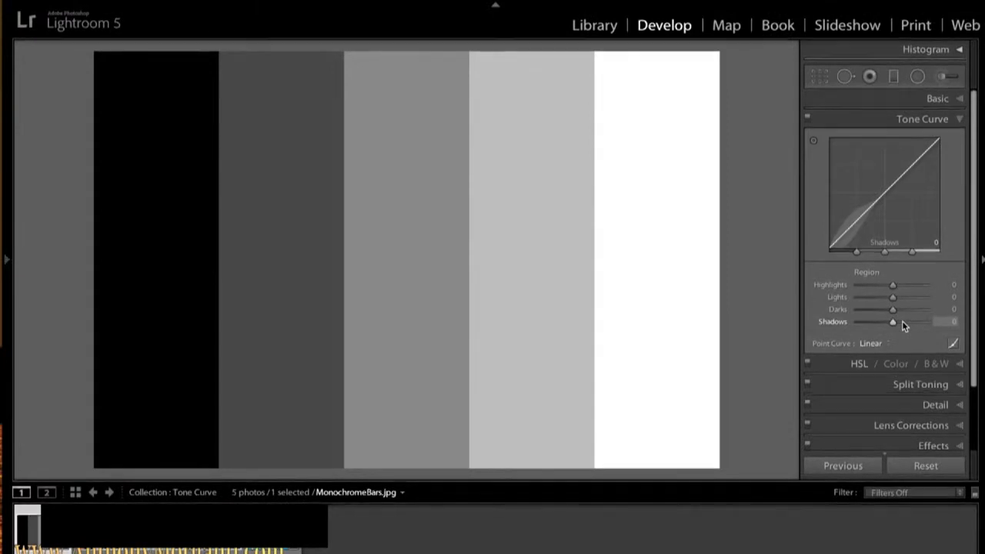
# Switch to point curve editing and add four evenly spaced anchor points along the RGB curve
pyautogui.click(952, 346)
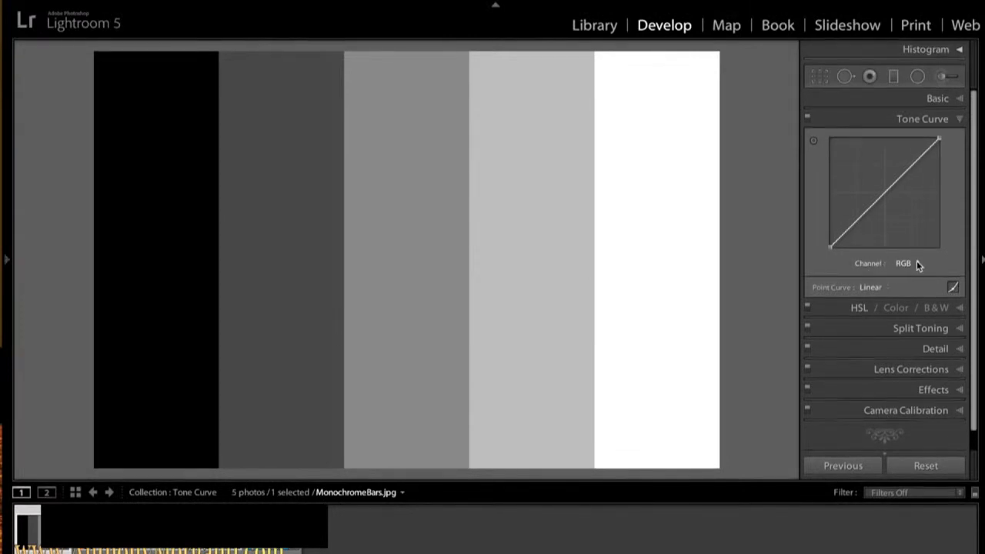
pyautogui.click(847, 228)
pyautogui.click(872, 206)
pyautogui.click(897, 182)
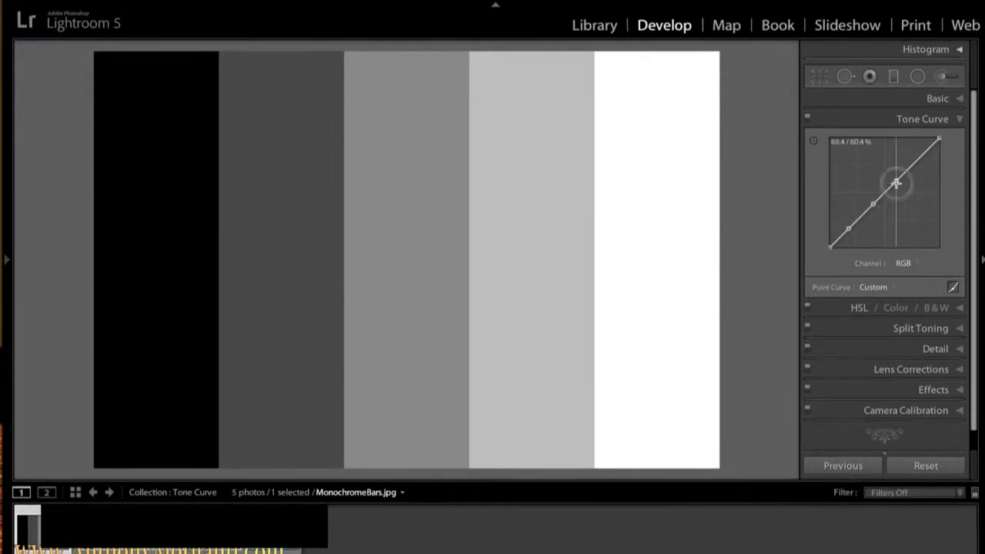
pyautogui.click(920, 157)
# Try bending the RGB curve with an extra point between the lower two anchors, and remove it along with another between the upper two
pyautogui.moveTo(862, 215); pyautogui.dragTo(856, 203)
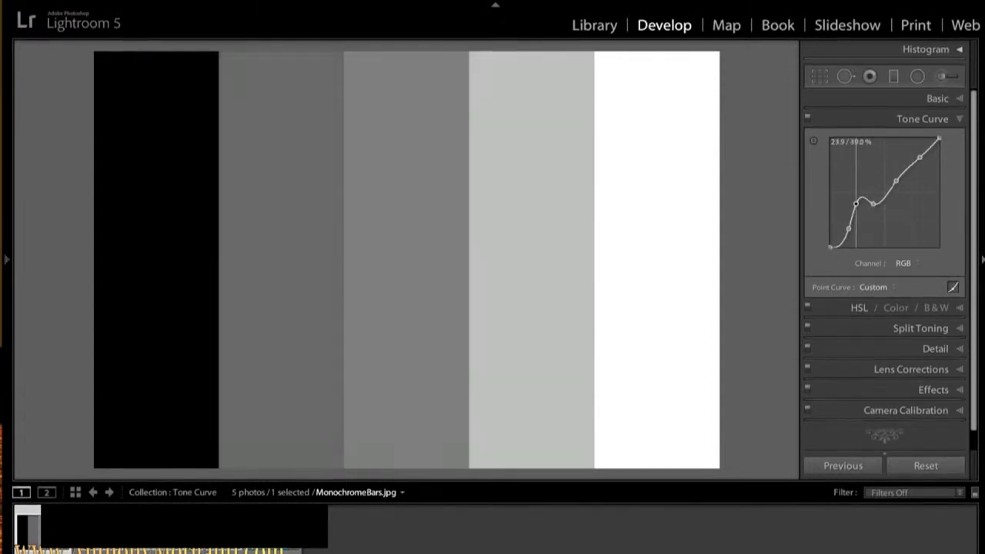
pyautogui.moveTo(855, 203)
pyautogui.mouseDown()
pyautogui.moveTo(863, 219)
pyautogui.moveTo(858, 209)
pyautogui.moveTo(845, 230)
pyautogui.moveTo(863, 221)
pyautogui.moveTo(855, 203)
pyautogui.moveTo(862, 216)
pyautogui.mouseUp()
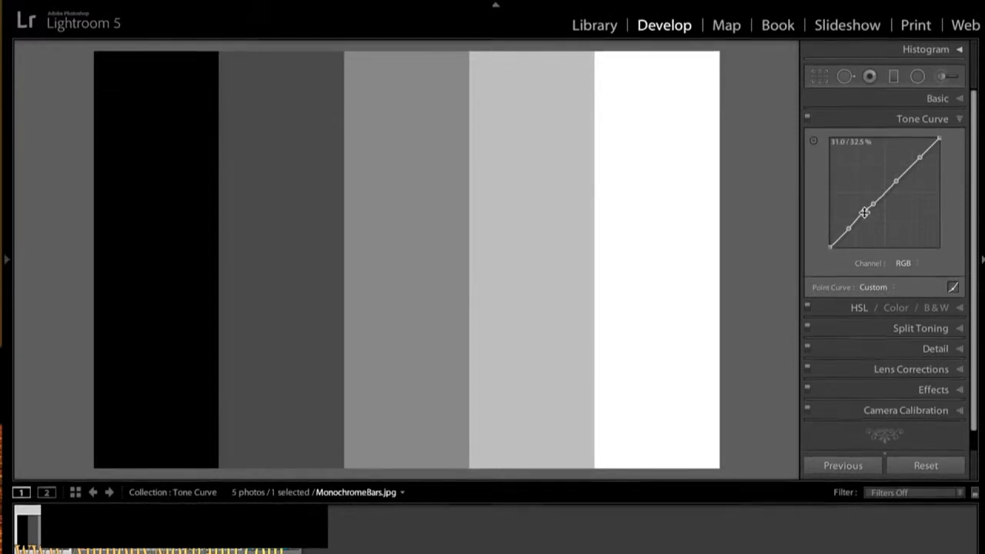
pyautogui.moveTo(864, 213); pyautogui.dragTo(728, 229)
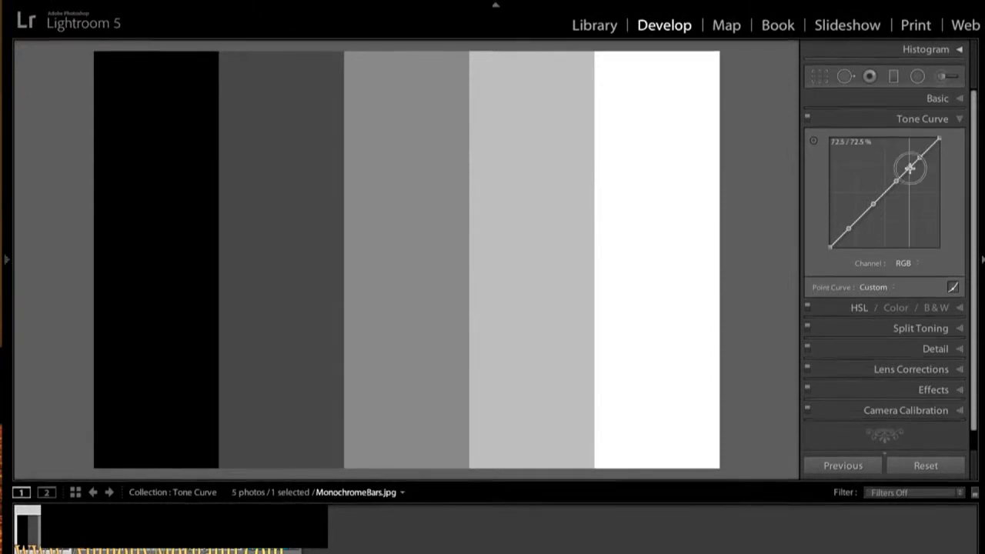
pyautogui.moveTo(909, 166); pyautogui.dragTo(788, 150)
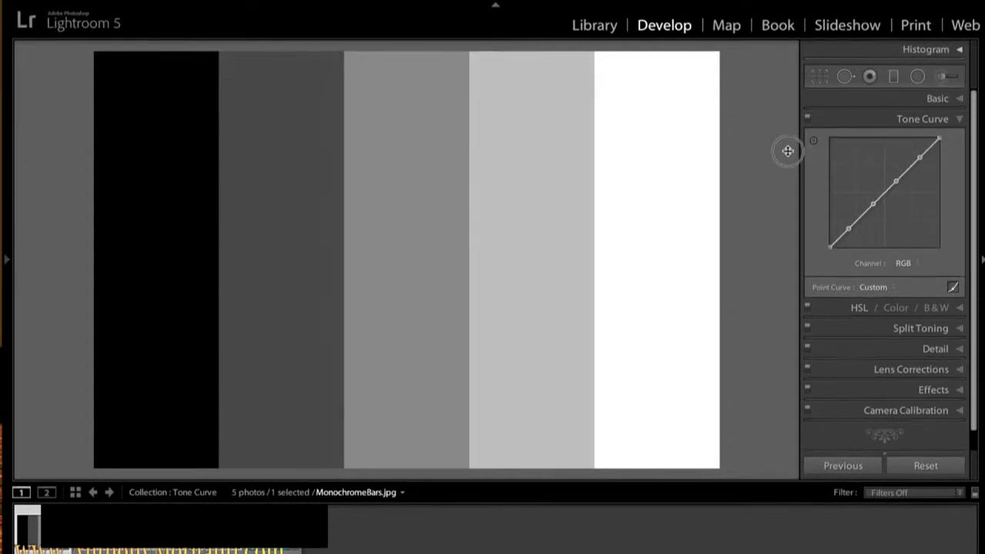
# Select the Red channel of the point curve and add four evenly spaced anchor points along its diagonal
pyautogui.click(916, 264)
pyautogui.click(917, 273)
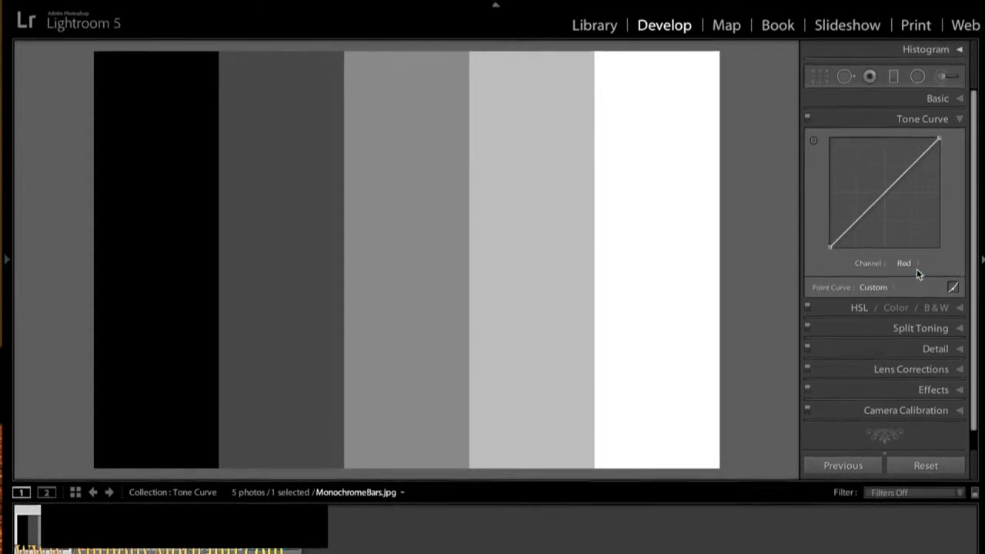
pyautogui.click(851, 226)
pyautogui.click(873, 204)
pyautogui.click(901, 178)
pyautogui.click(923, 155)
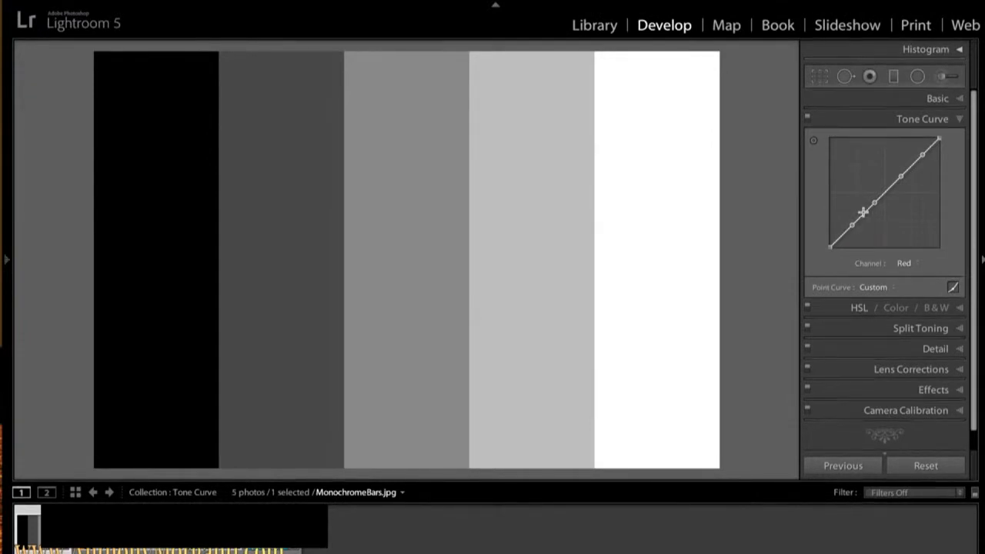
# Try raising and lowering an extra Red curve point in the darks and another in the lights, and remove both
pyautogui.moveTo(863, 213); pyautogui.dragTo(857, 201)
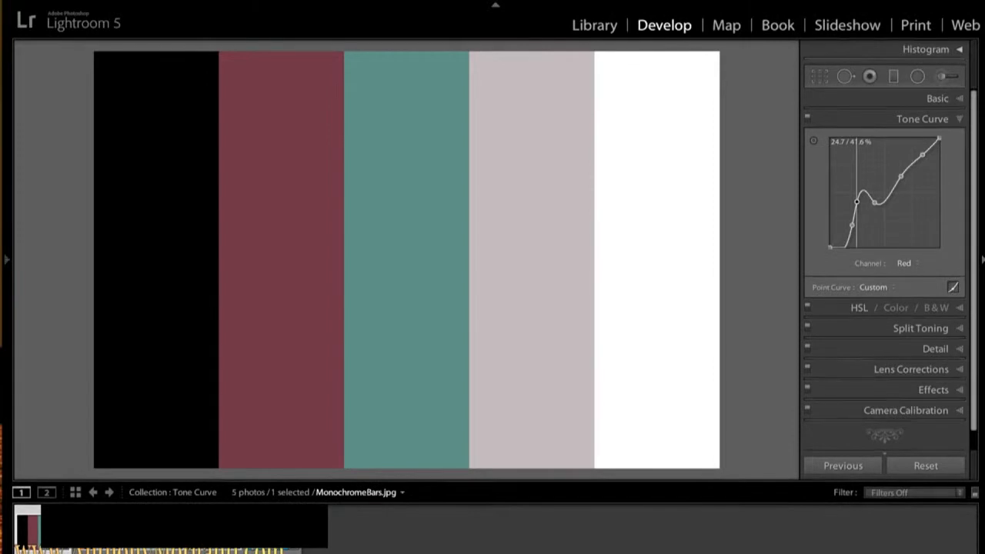
pyautogui.moveTo(857, 202); pyautogui.dragTo(867, 218)
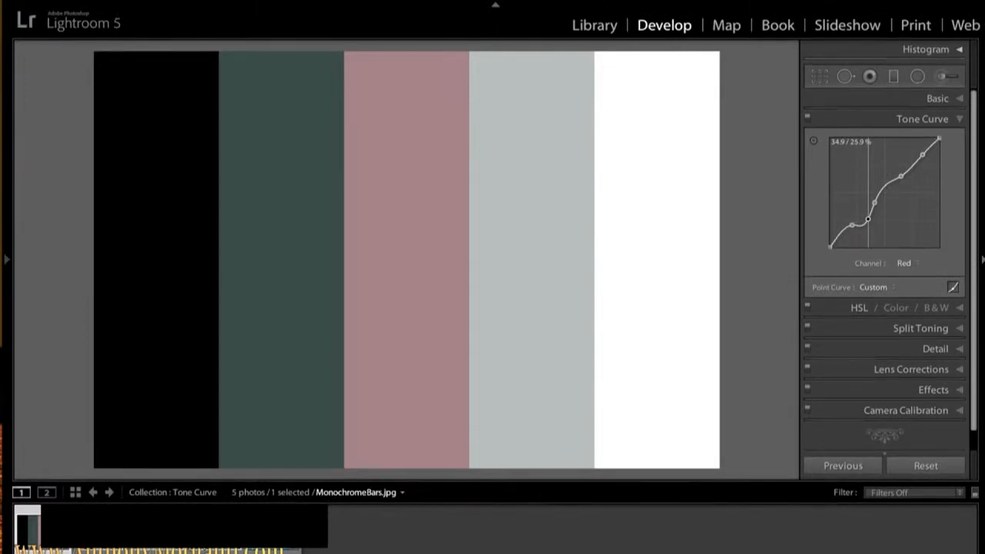
pyautogui.moveTo(868, 219)
pyautogui.mouseDown()
pyautogui.moveTo(854, 203)
pyautogui.moveTo(866, 219)
pyautogui.moveTo(862, 210)
pyautogui.mouseUp()
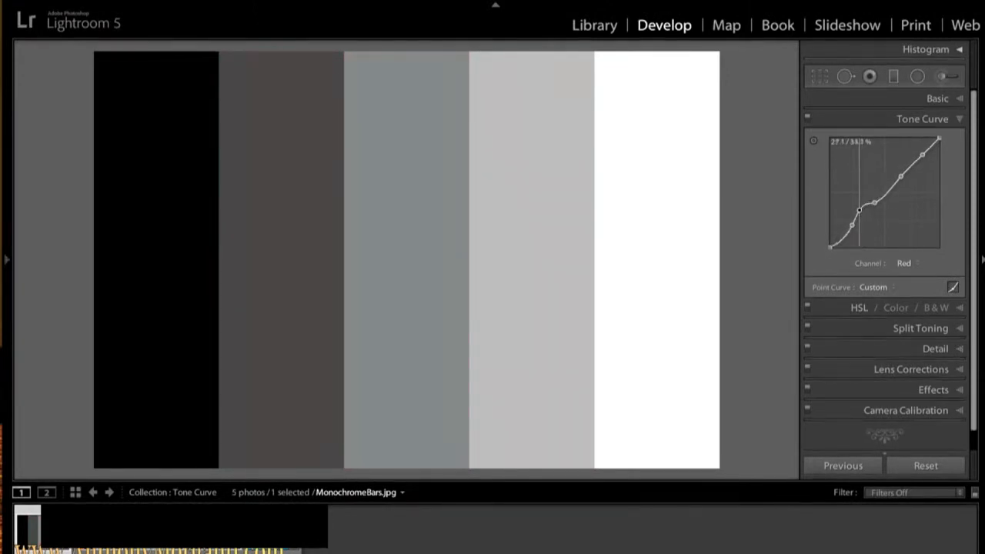
pyautogui.moveTo(862, 207); pyautogui.dragTo(866, 208)
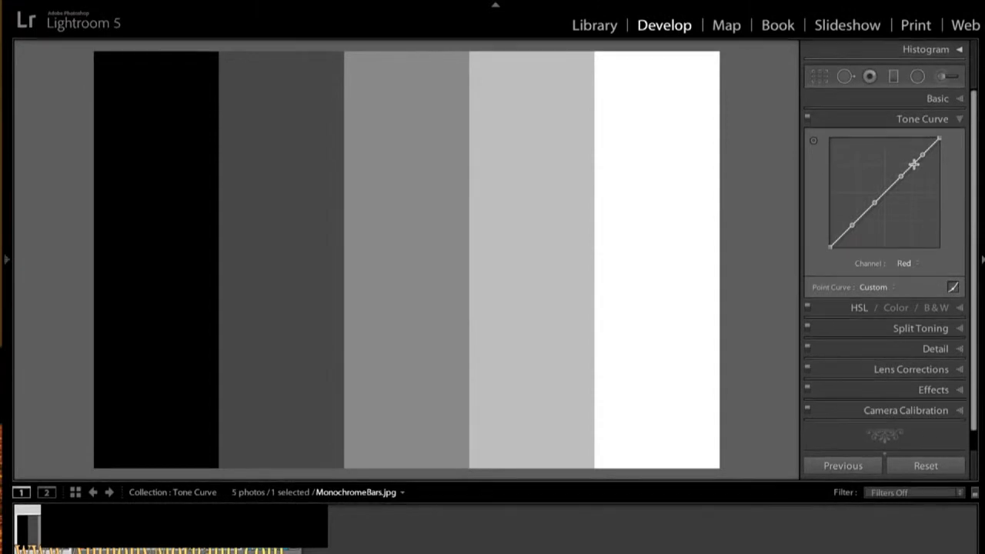
pyautogui.moveTo(909, 157); pyautogui.dragTo(906, 153)
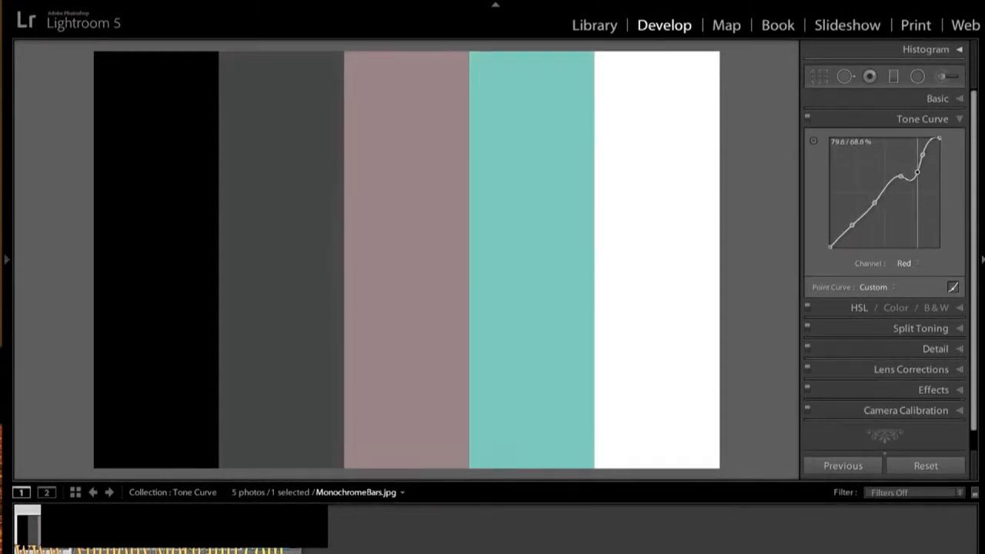
pyautogui.moveTo(914, 168); pyautogui.dragTo(730, 191)
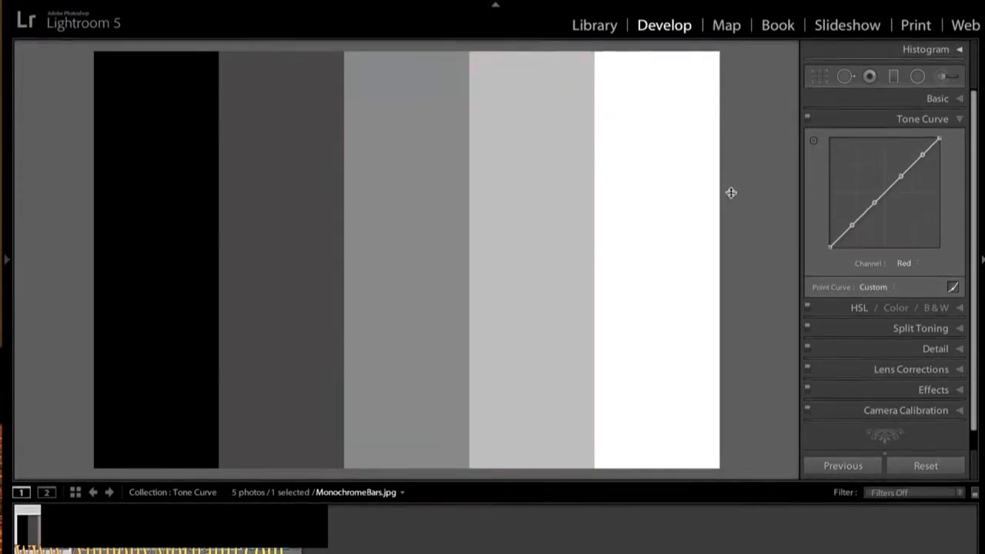
# On the Green channel, add four anchor points and pull the curve down between the lower pair and between the upper pair
pyautogui.click(916, 264)
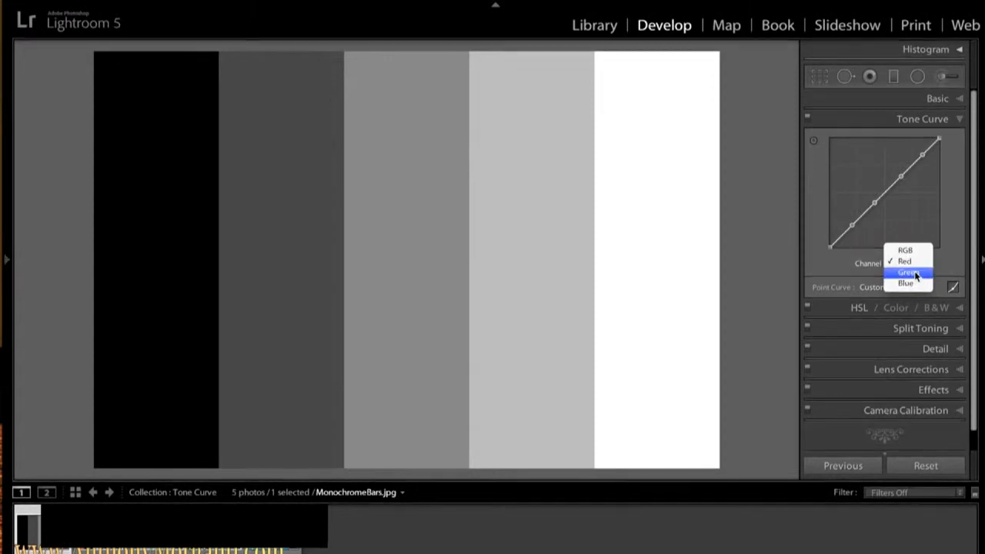
pyautogui.click(903, 271)
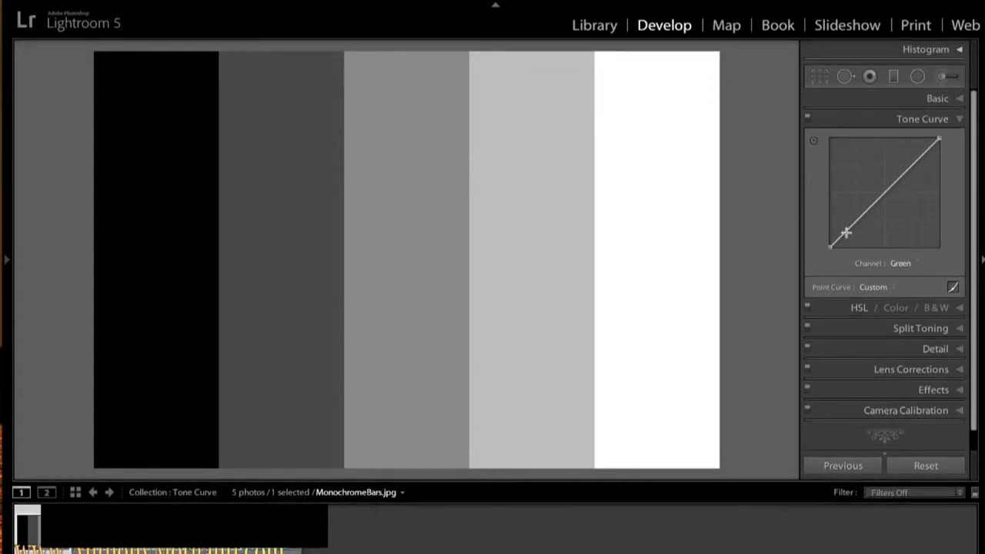
pyautogui.click(846, 232)
pyautogui.moveTo(857, 221)
pyautogui.mouseDown()
pyautogui.moveTo(855, 211)
pyautogui.moveTo(865, 227)
pyautogui.mouseUp()
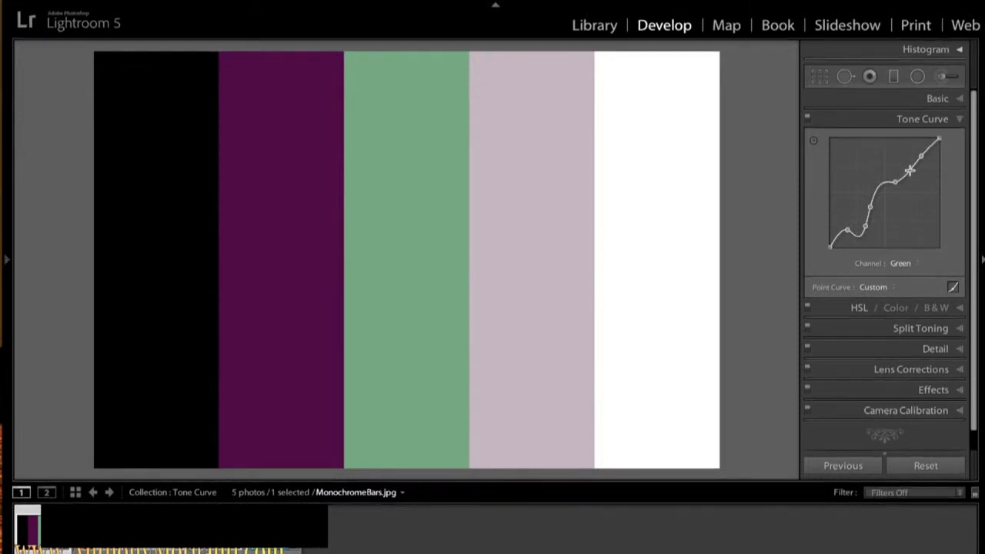
pyautogui.moveTo(909, 171)
pyautogui.mouseDown()
pyautogui.moveTo(903, 159)
pyautogui.moveTo(915, 177)
pyautogui.mouseUp()
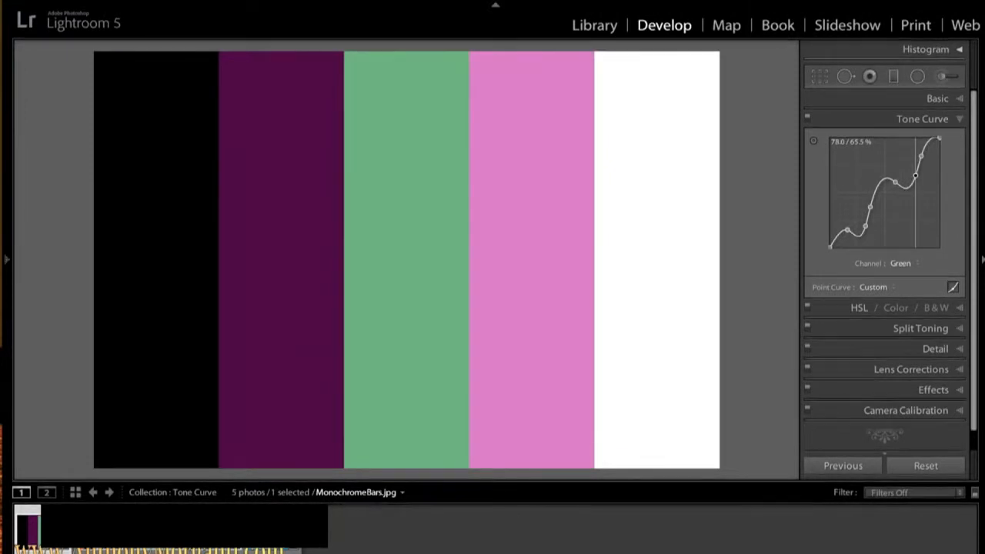
# On the Blue channel, add anchor points along the curve and shift the section between the lower anchors
pyautogui.click(900, 263)
pyautogui.click(910, 273)
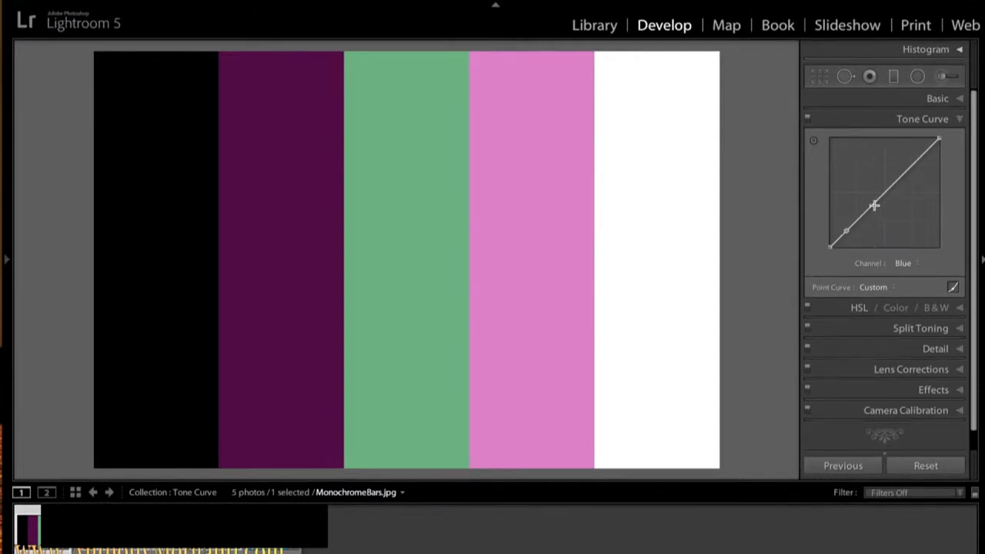
pyautogui.click(908, 168)
pyautogui.moveTo(864, 215)
pyautogui.mouseDown()
pyautogui.moveTo(856, 201)
pyautogui.moveTo(870, 224)
pyautogui.moveTo(854, 197)
pyautogui.moveTo(861, 217)
pyautogui.mouseUp()
# Move on to the flower photo _DSC1236.NEF and hide the filmstrip to enlarge the image
pyautogui.press('Right')
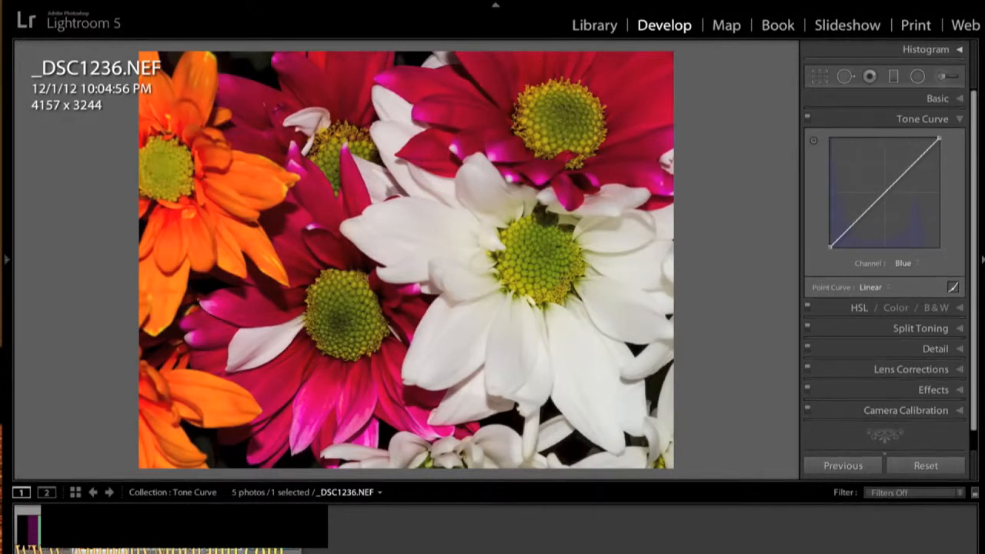
pyautogui.press('F6')
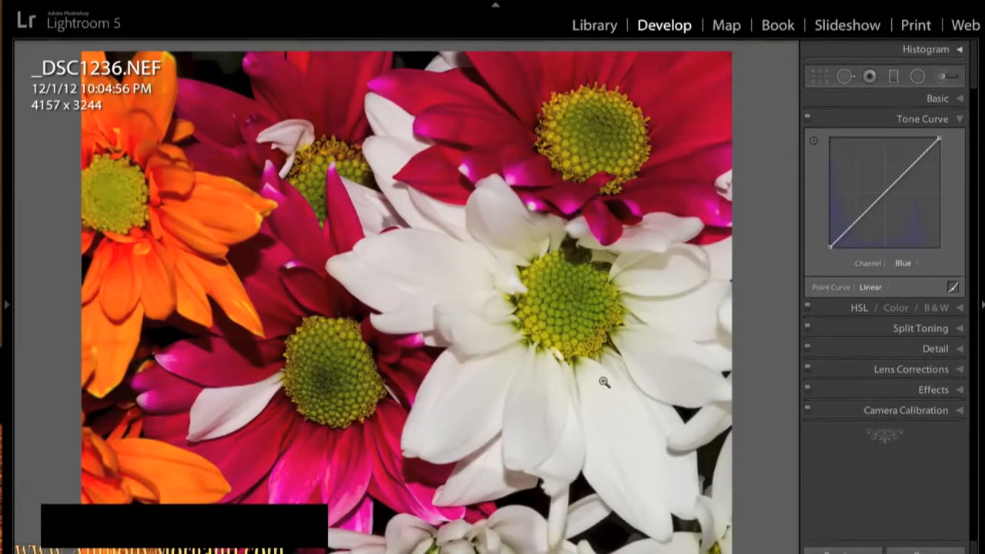
# Return to the RGB channel, switch to the region curve, and set Darks to -9 and Lights to +13
pyautogui.click(918, 261)
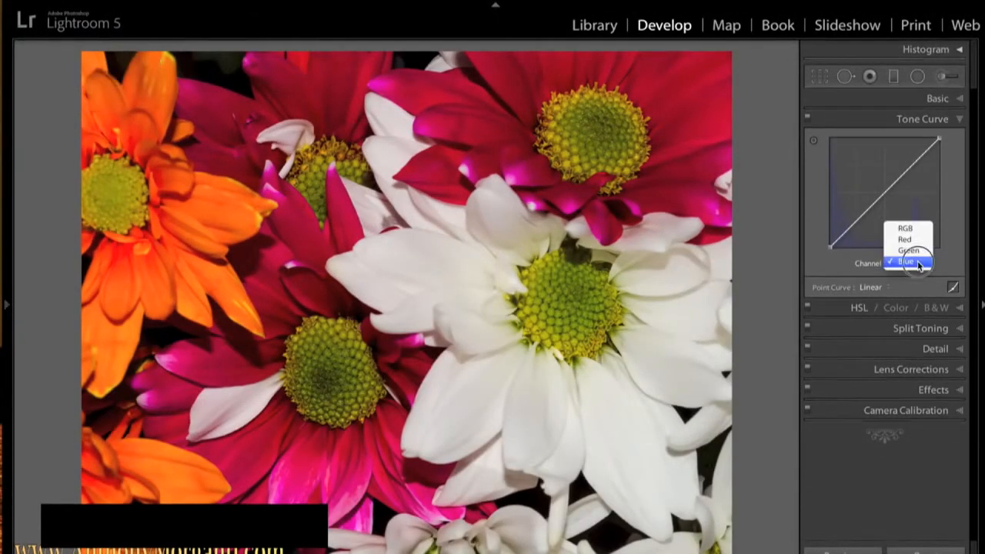
pyautogui.click(904, 229)
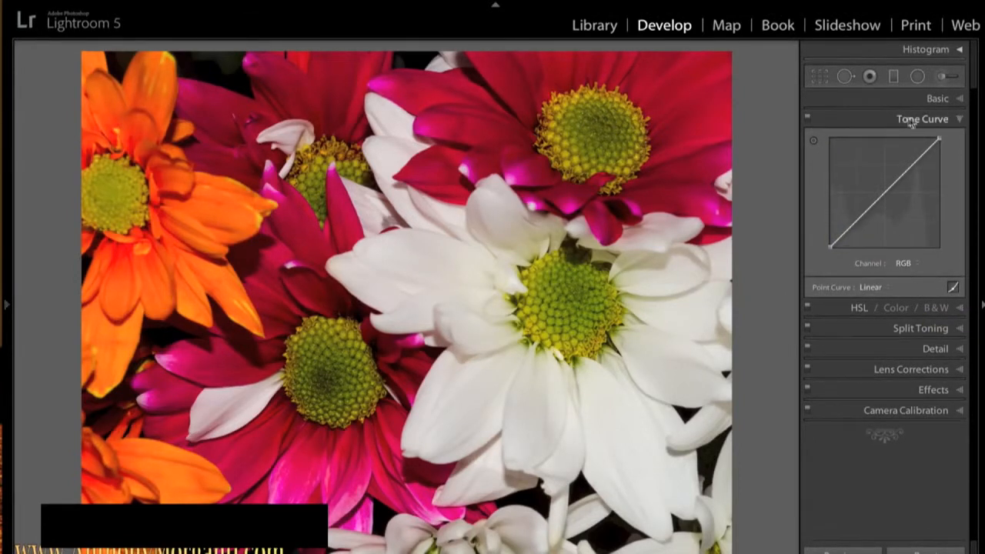
pyautogui.click(953, 287)
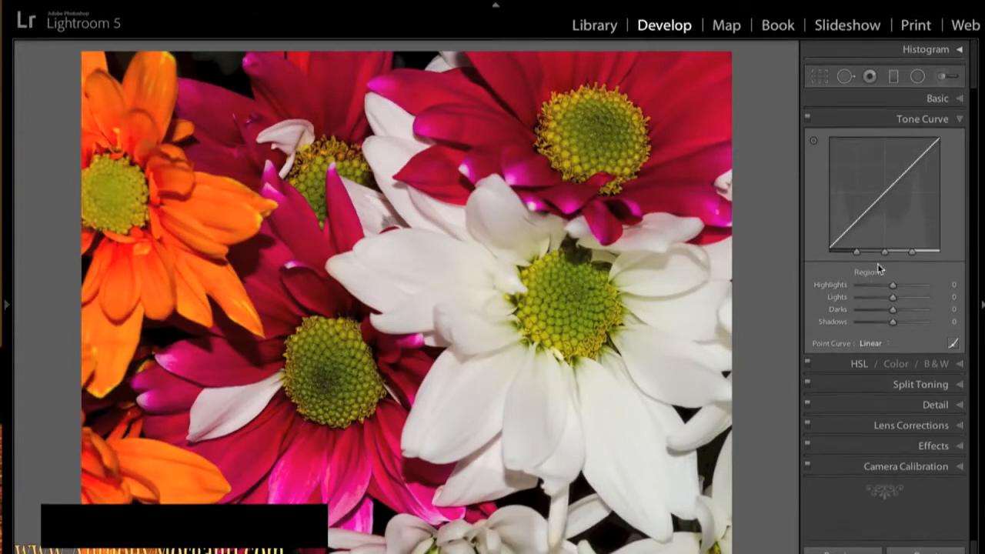
pyautogui.moveTo(857, 220); pyautogui.dragTo(870, 205)
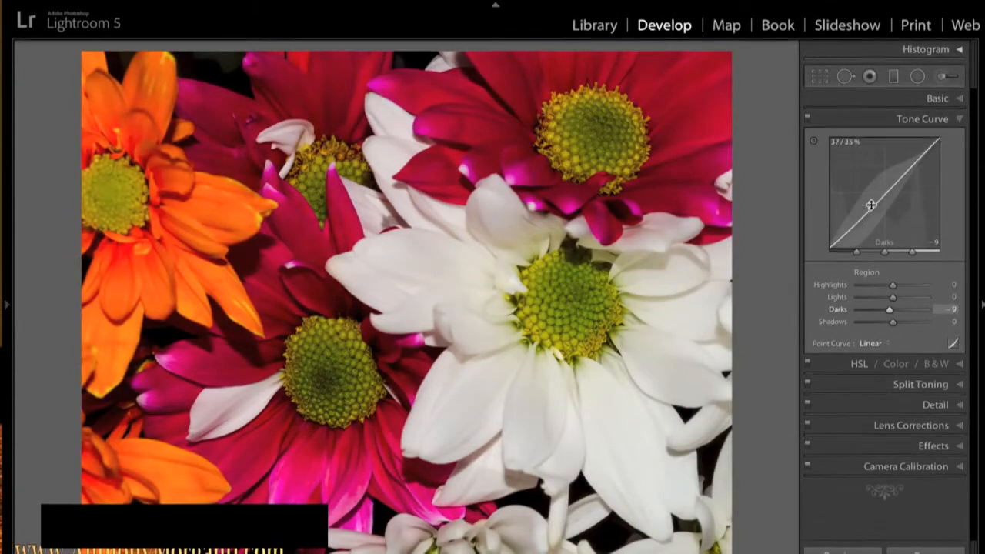
pyautogui.moveTo(909, 172); pyautogui.dragTo(912, 158)
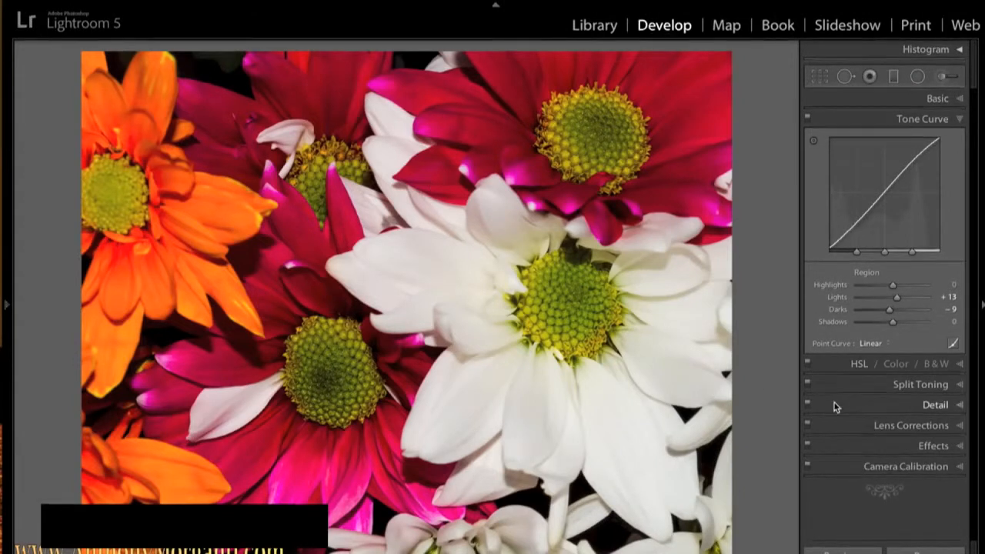
# In the point curve, try a point on the RGB channel and one on the Red channel, pulling each off the graph
pyautogui.click(954, 345)
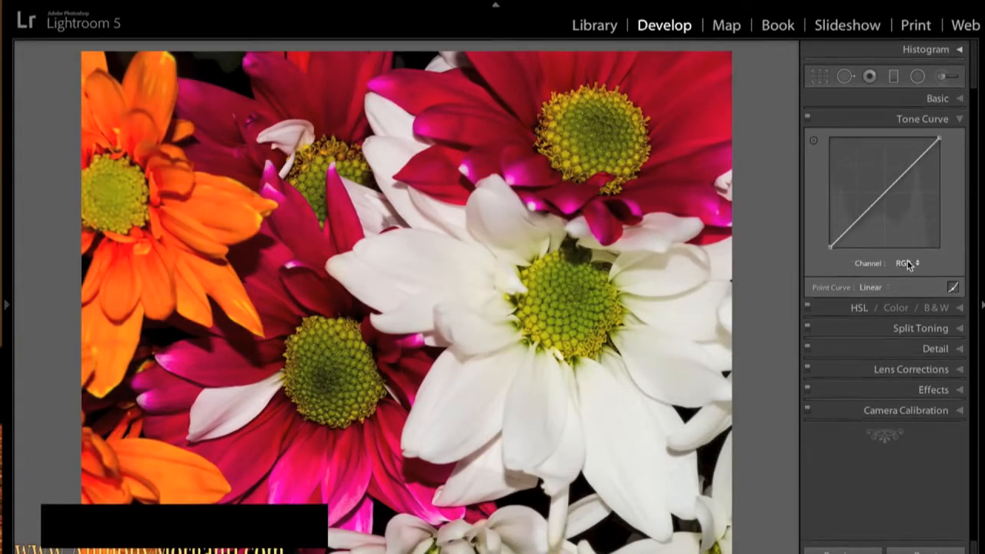
pyautogui.moveTo(862, 216); pyautogui.dragTo(765, 220)
pyautogui.click(917, 266)
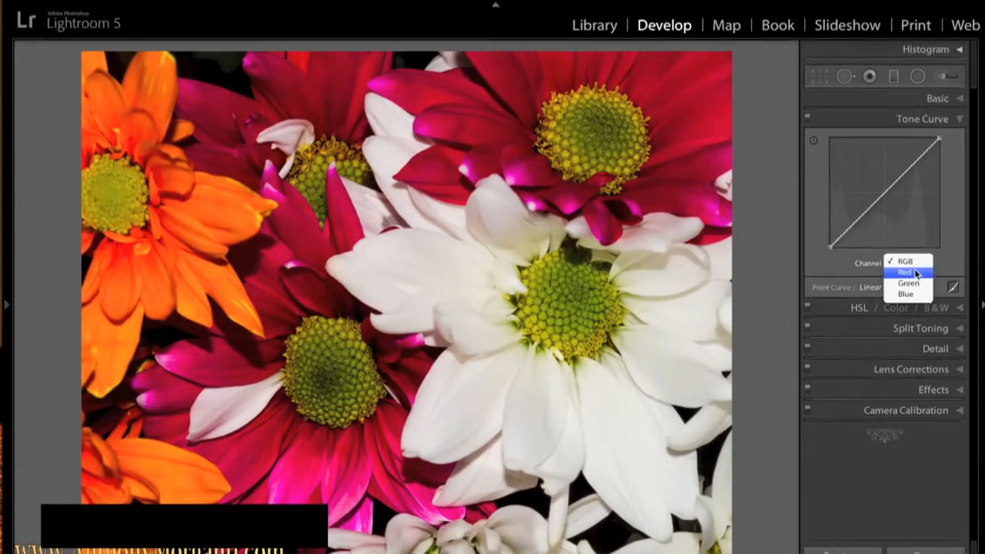
pyautogui.click(916, 273)
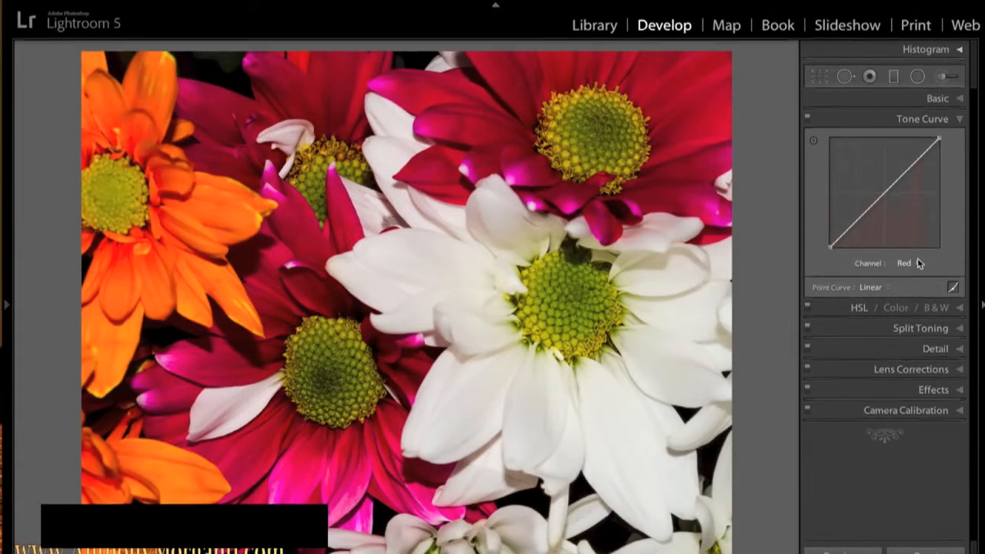
pyautogui.moveTo(883, 194); pyautogui.dragTo(743, 228)
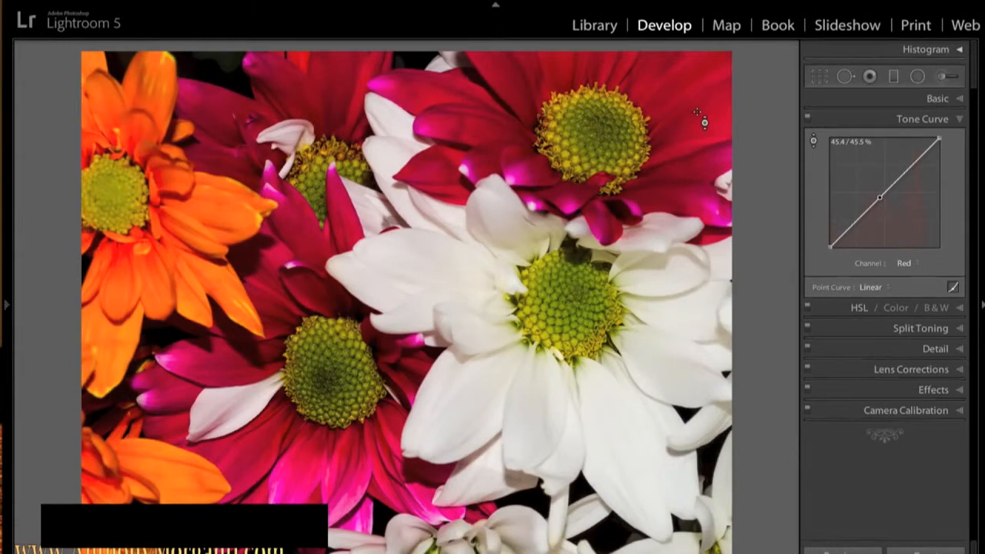
# Try raising the Red curve's midtone point to about 60% and lowering it to about 35%, and remove the point
pyautogui.moveTo(879, 197); pyautogui.dragTo(879, 181)
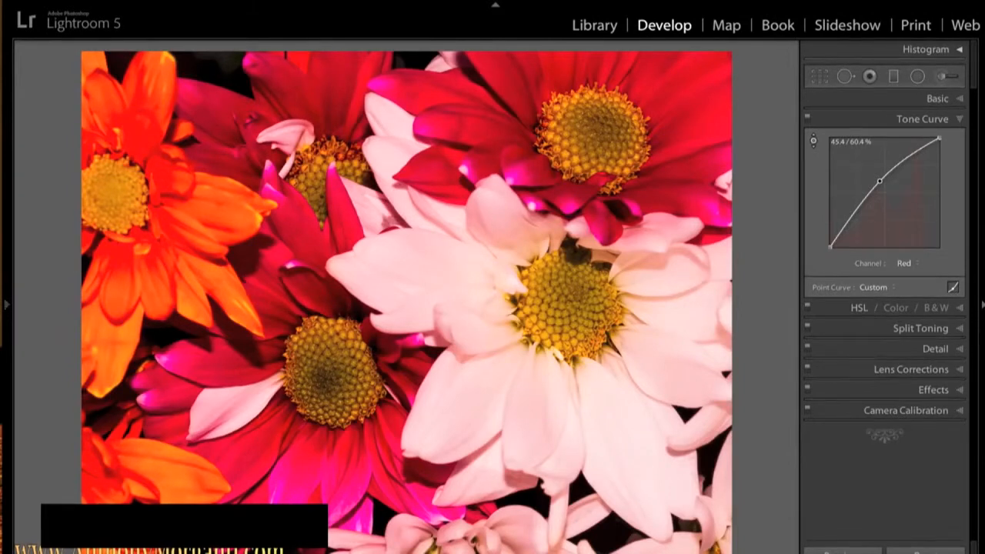
pyautogui.moveTo(879, 181); pyautogui.dragTo(880, 209)
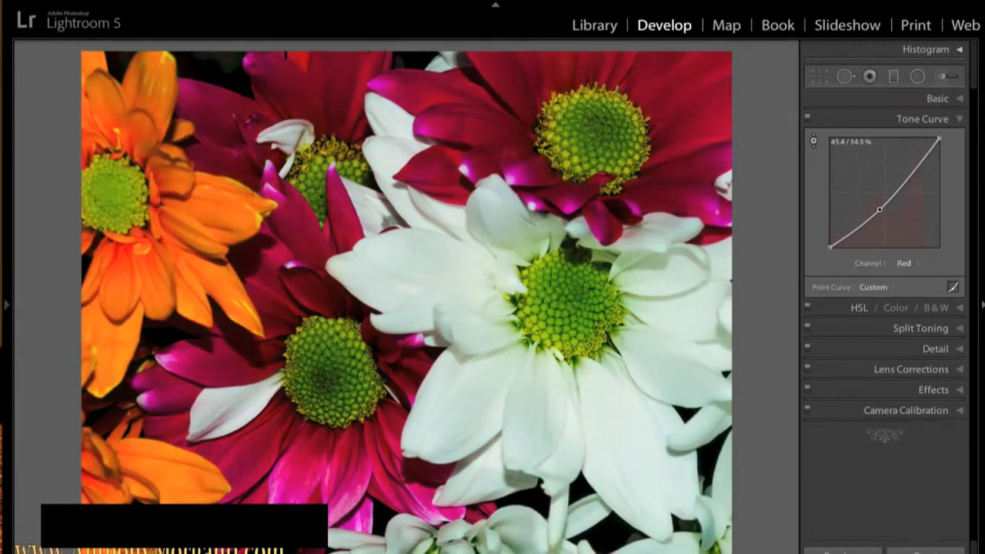
pyautogui.moveTo(880, 211); pyautogui.dragTo(765, 202)
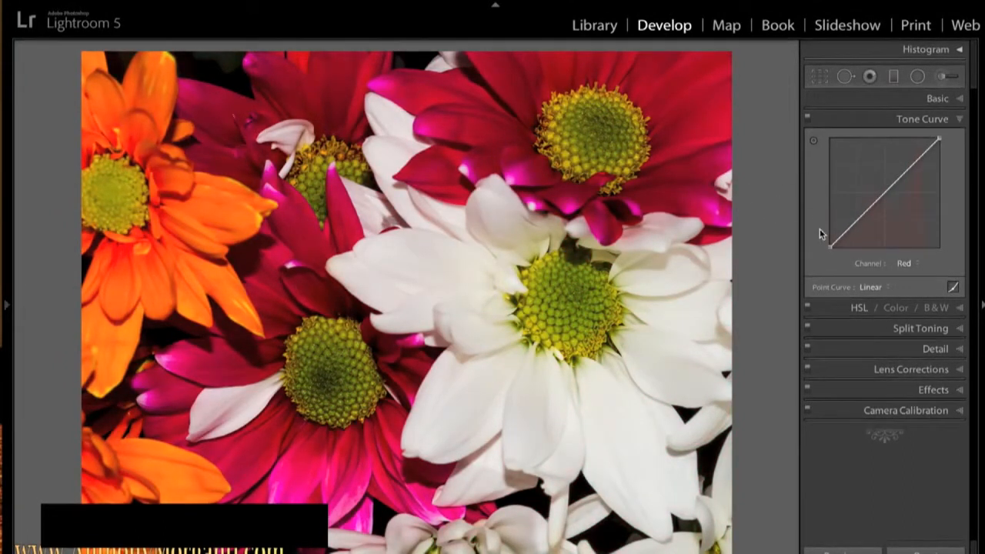
# On the Green channel, use targeted adjustment at the white flower's centre to raise the midtones to about 67%, and pull them below the diagonal
pyautogui.click(919, 262)
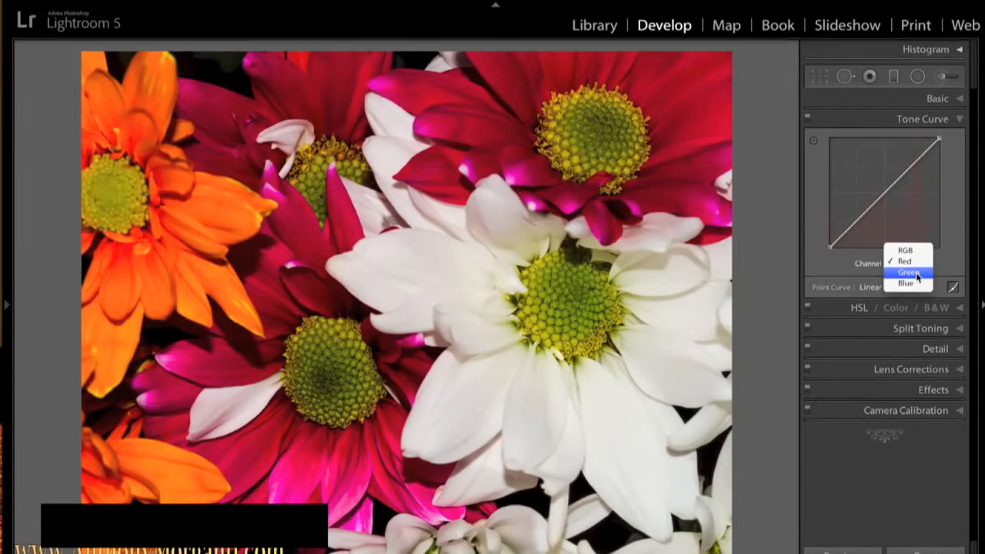
pyautogui.click(916, 273)
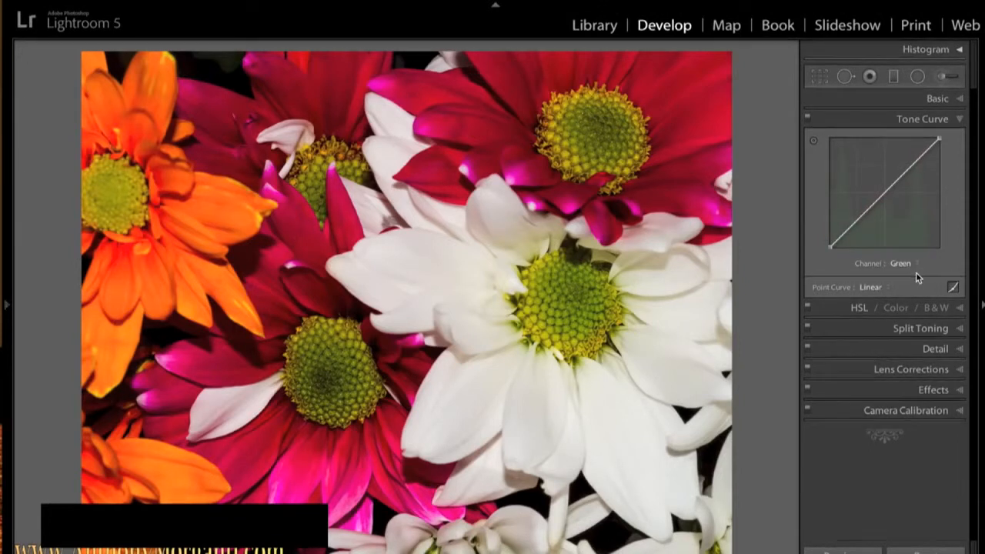
pyautogui.click(812, 141)
pyautogui.moveTo(551, 294); pyautogui.dragTo(551, 263)
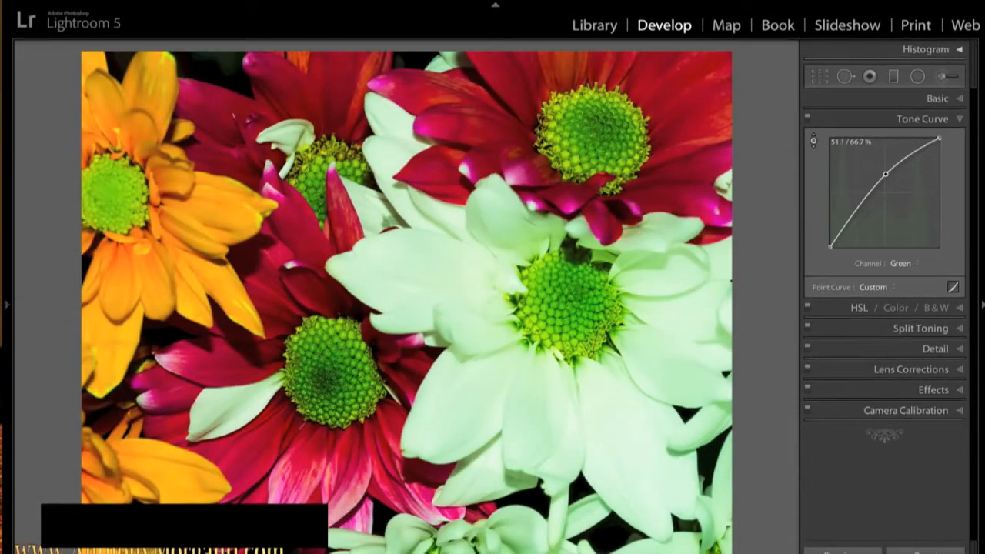
pyautogui.moveTo(552, 263); pyautogui.dragTo(552, 326)
pyautogui.moveTo(885, 208)
pyautogui.mouseDown()
pyautogui.moveTo(886, 178)
pyautogui.moveTo(886, 204)
pyautogui.mouseUp()
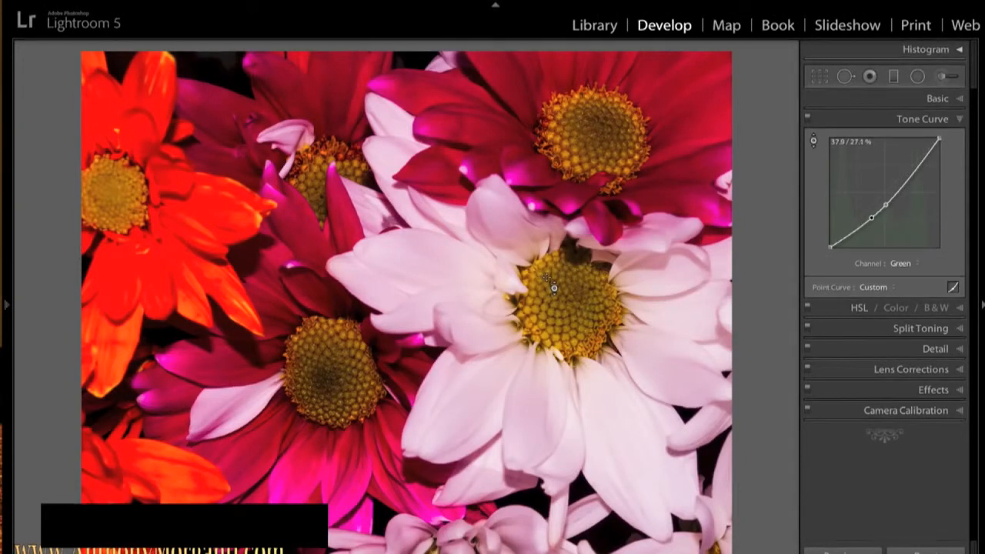
# Try more targeted Green adjustments on the white flower's centre and petals, remove all Green curve points, and return to the region sliders
pyautogui.moveTo(553, 291); pyautogui.dragTo(559, 303)
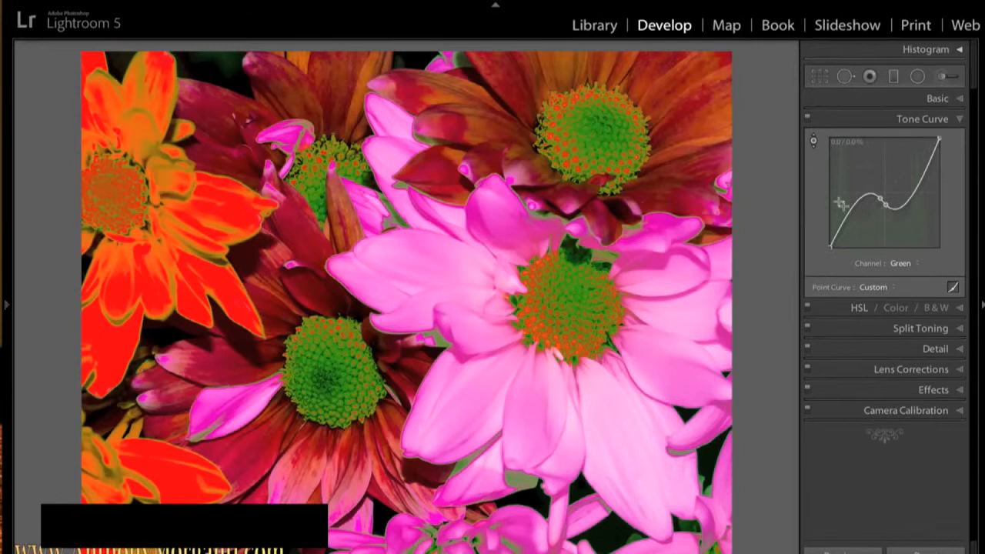
pyautogui.click(372, 278)
pyautogui.moveTo(371, 278)
pyautogui.mouseDown()
pyautogui.moveTo(372, 261)
pyautogui.moveTo(372, 281)
pyautogui.mouseUp()
pyautogui.moveTo(881, 200); pyautogui.dragTo(759, 208)
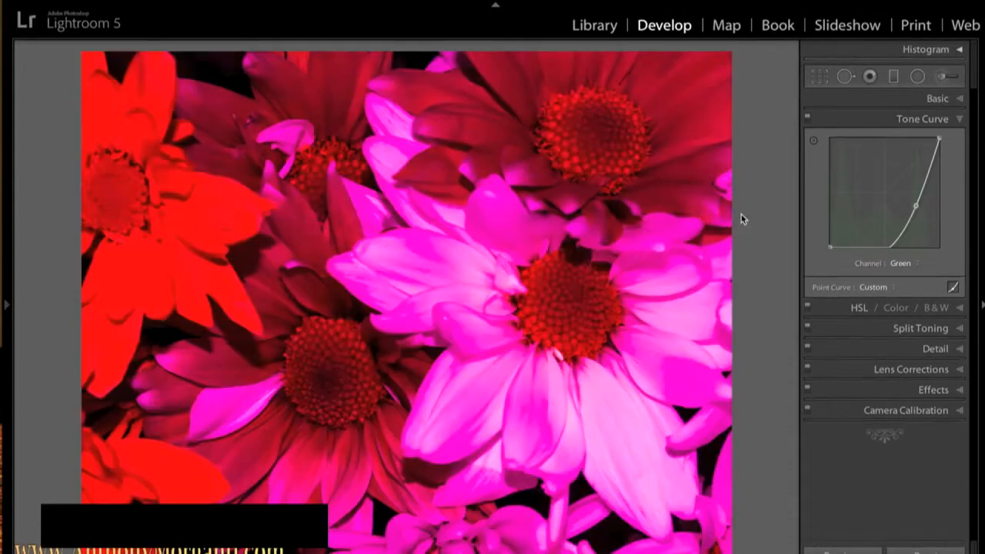
pyautogui.moveTo(916, 206); pyautogui.dragTo(746, 217)
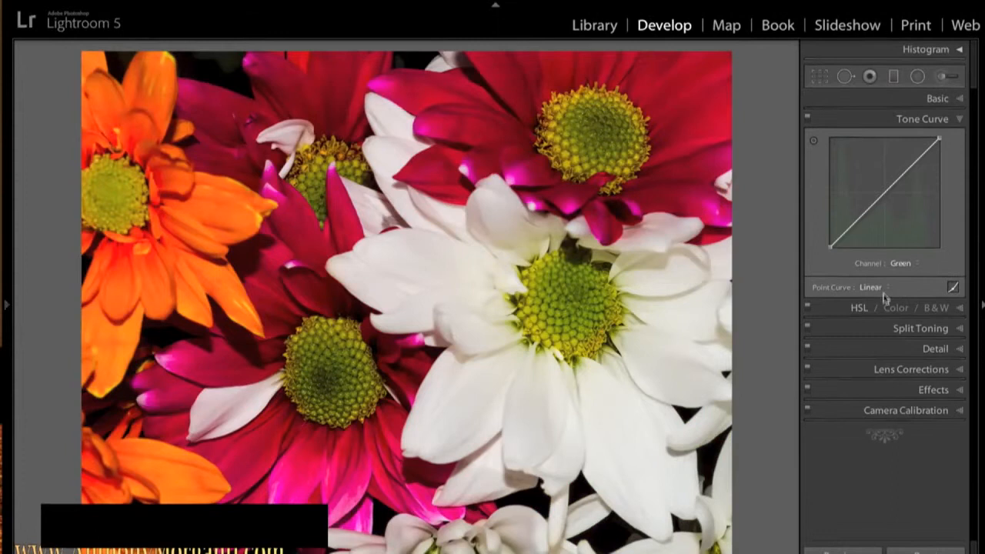
pyautogui.click(954, 288)
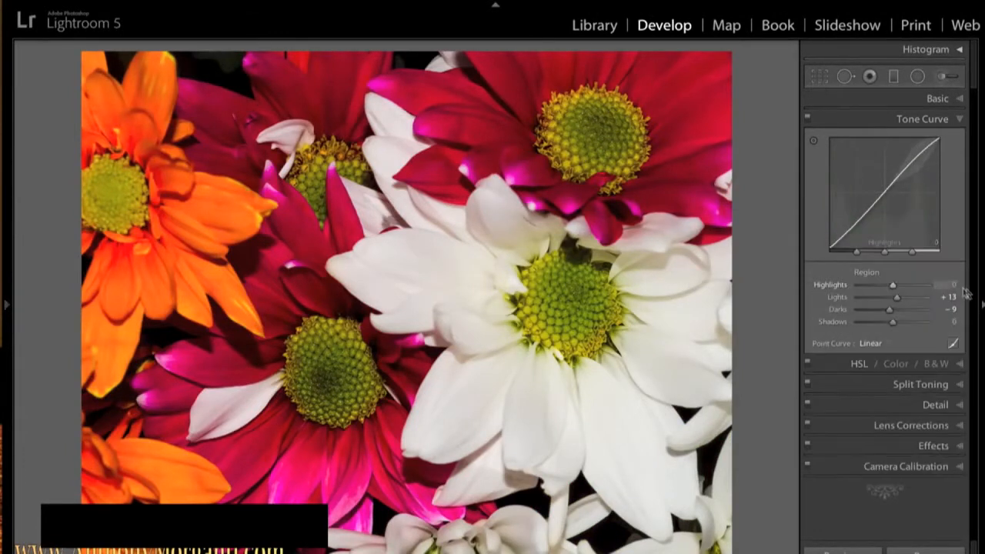